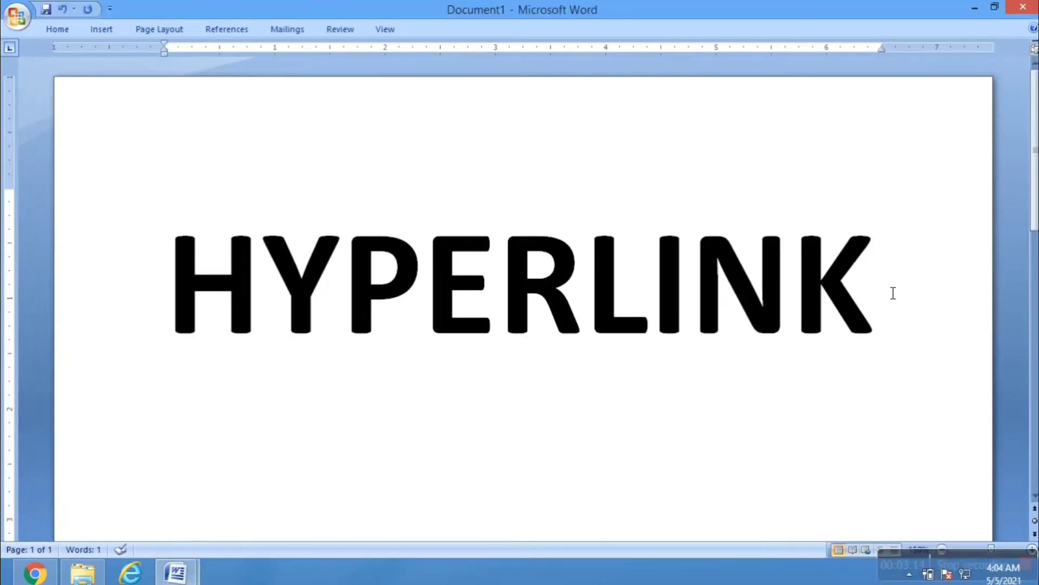
# - Create a new blank document and apply the orange cupcake art page border at 28 pt to the whole document
pyautogui.hotkey('ctrl', 'n')
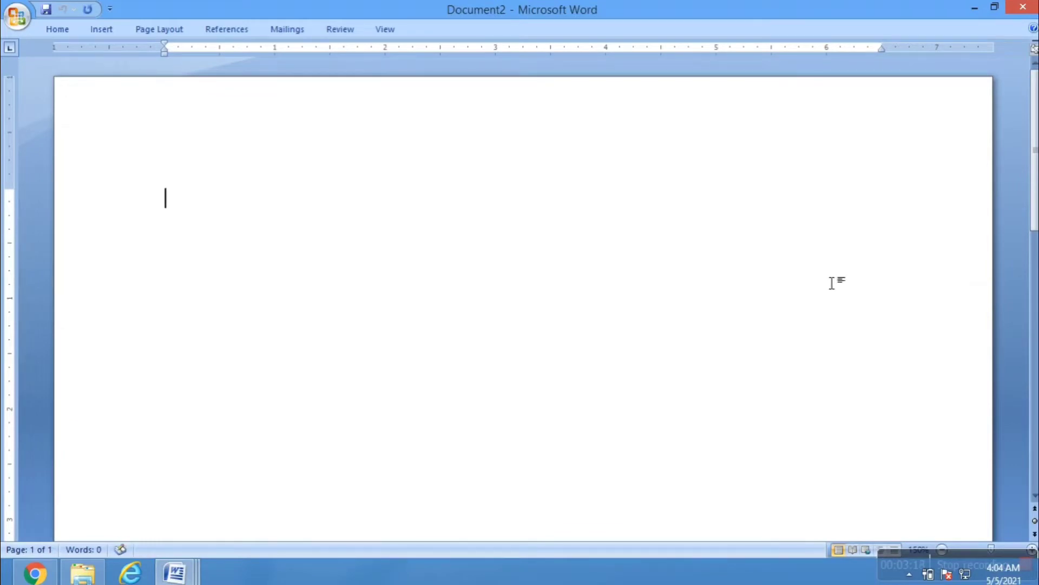
pyautogui.hotkey('ctrl', 'F1')
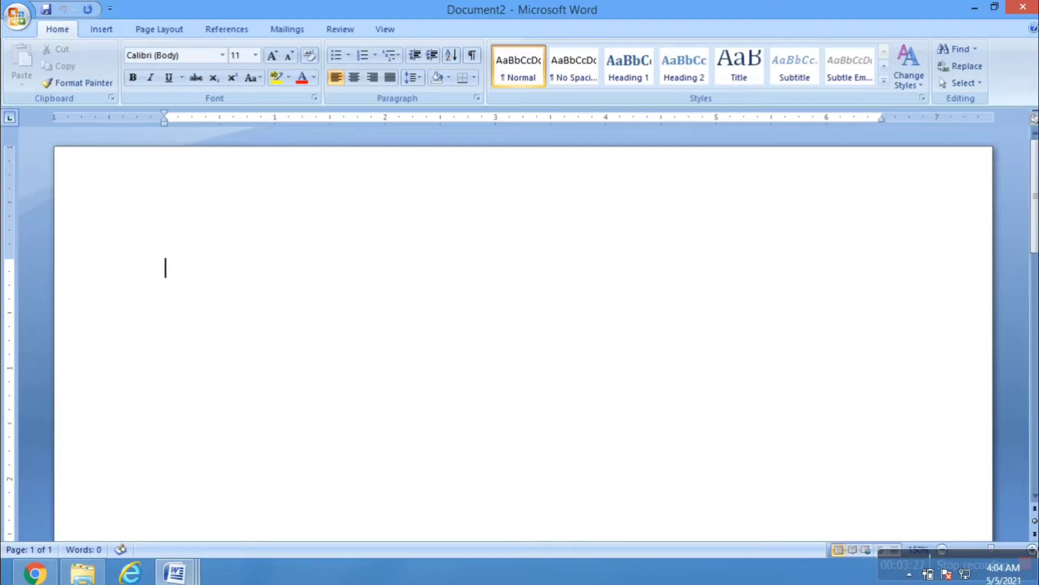
pyautogui.click(147, 29)
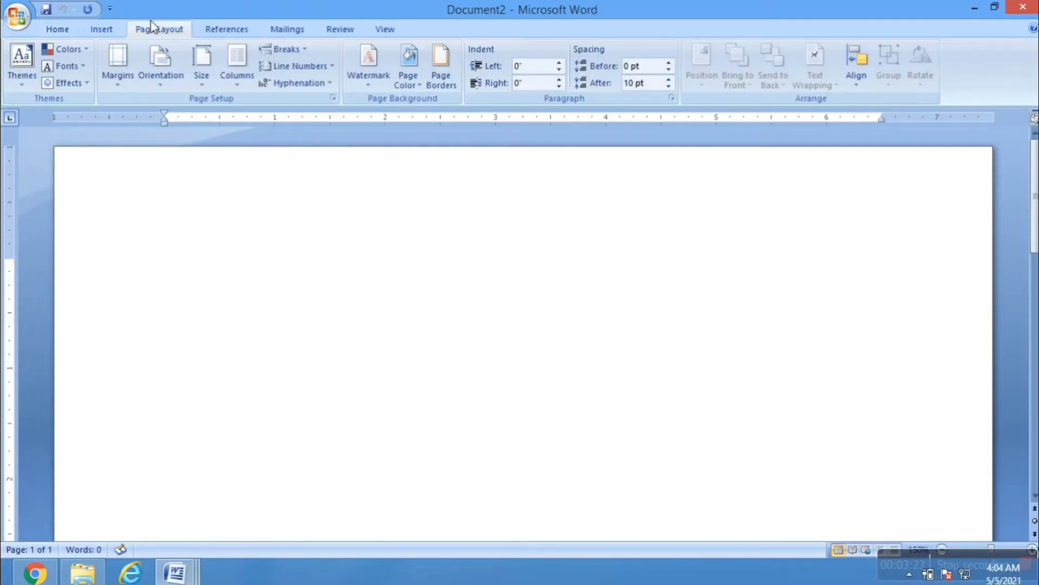
pyautogui.click(442, 78)
pyautogui.click(386, 228)
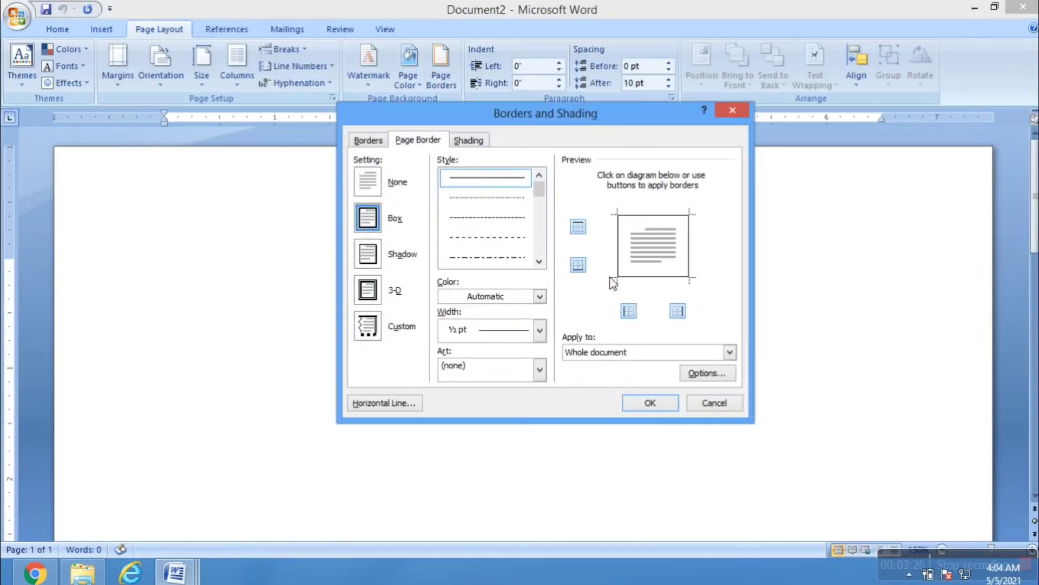
pyautogui.click(540, 370)
pyautogui.click(494, 432)
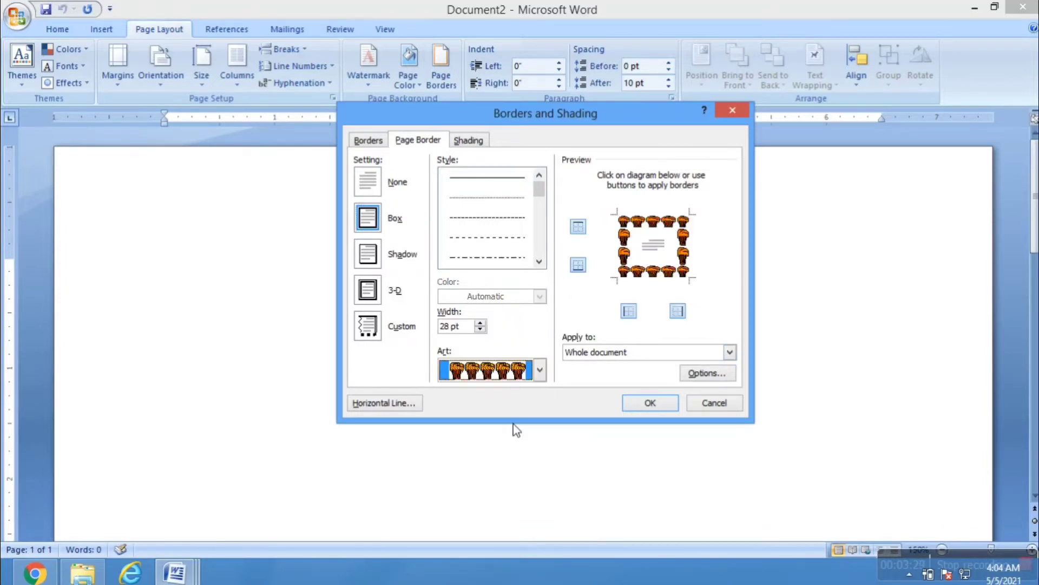
pyautogui.click(657, 406)
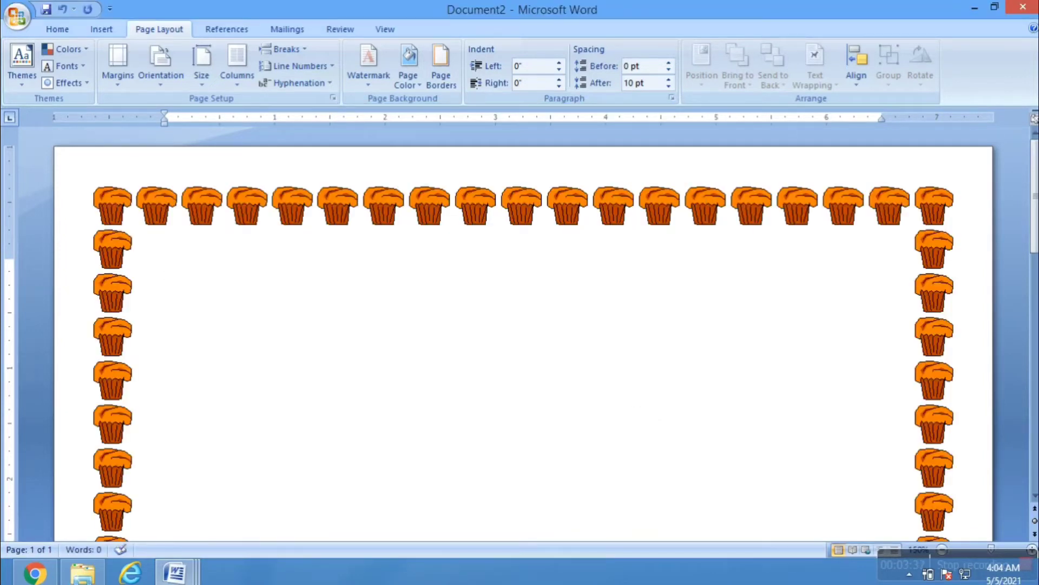
pyautogui.write('c')
pyautogui.press('BackSpace')
# - Minimize the open document windows to view the files on the desktop, and return to Document2
pyautogui.click(975, 9)
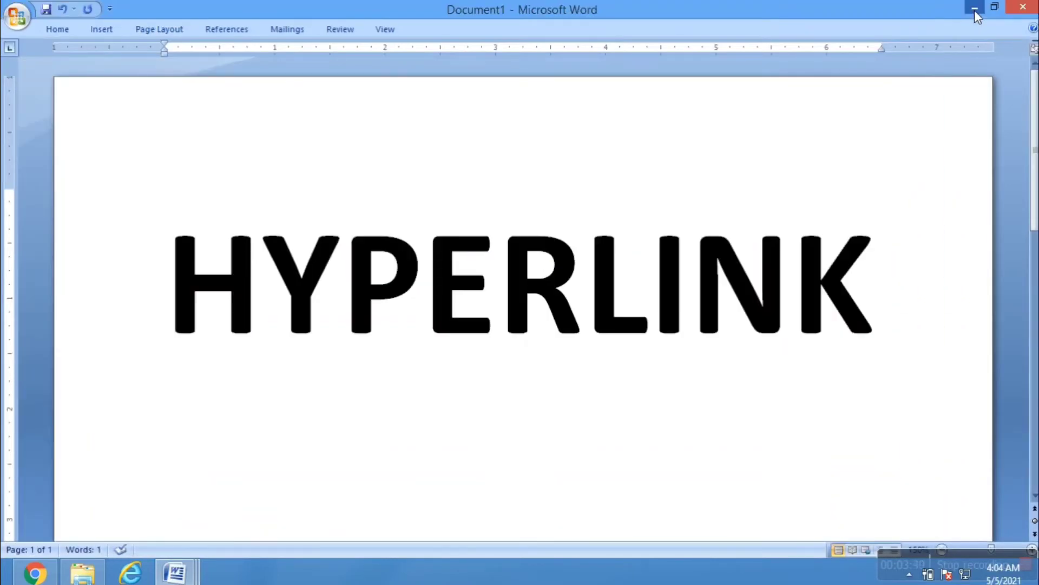
pyautogui.click(975, 8)
pyautogui.click(975, 9)
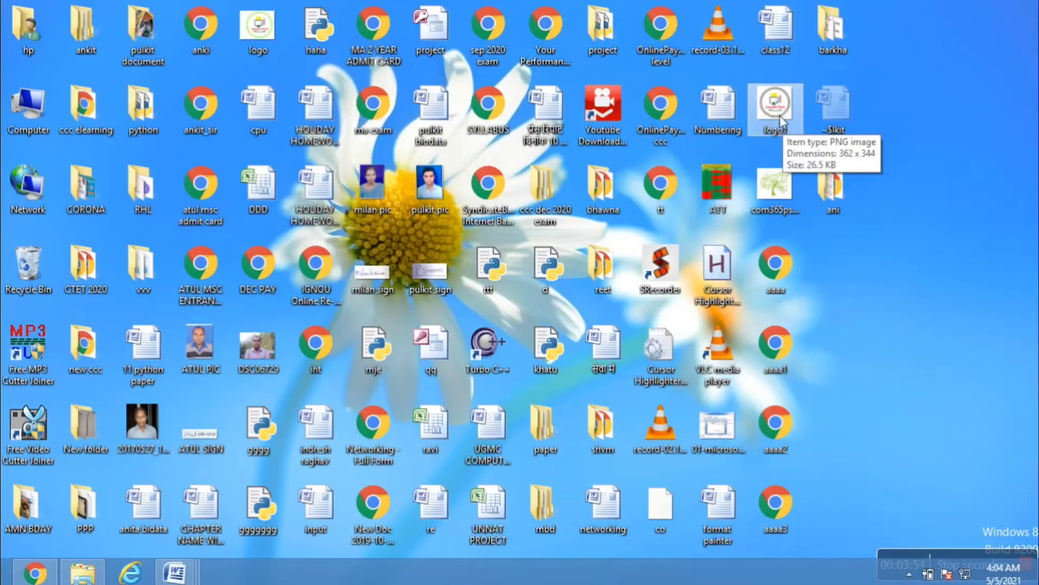
pyautogui.moveTo(180, 578)
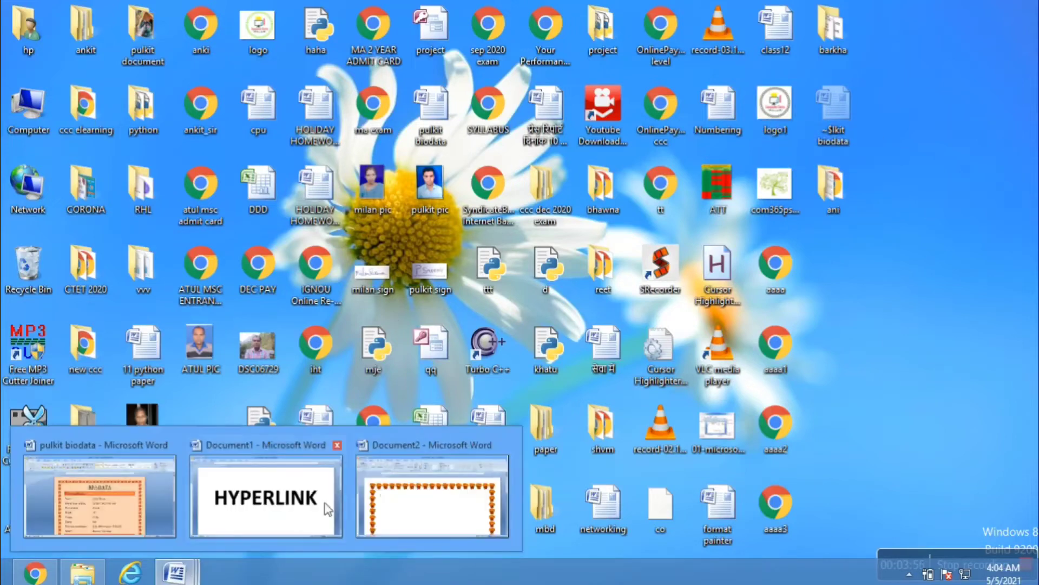
pyautogui.click(387, 503)
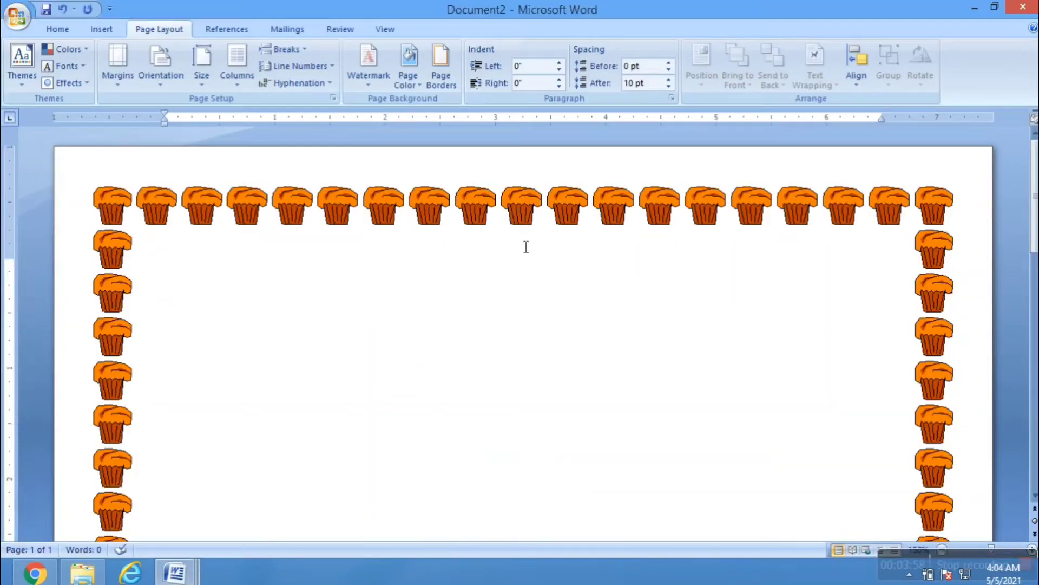
pyautogui.click(103, 30)
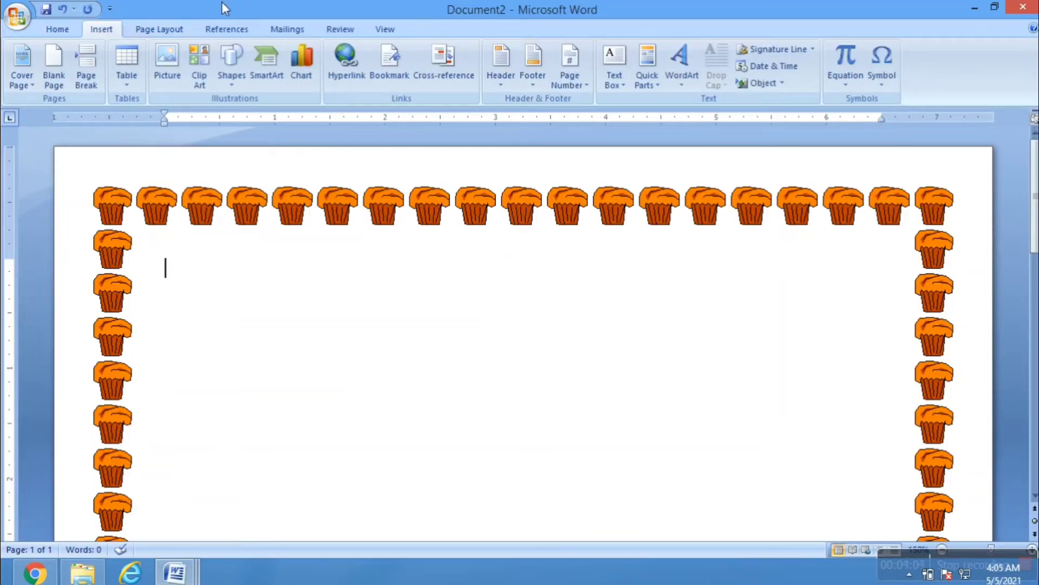
pyautogui.click(346, 61)
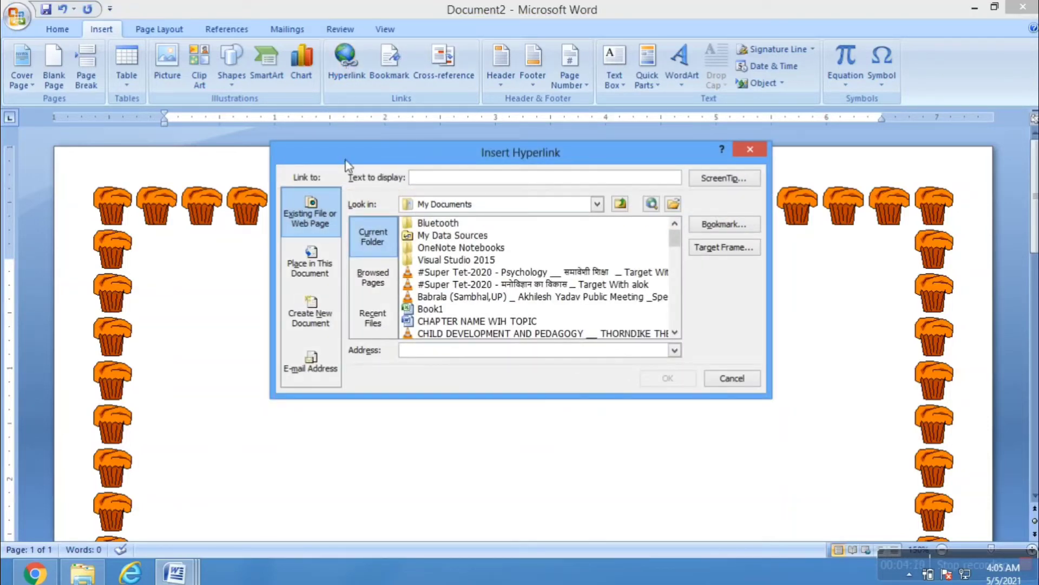
pyautogui.moveTo(363, 157); pyautogui.dragTo(338, 160)
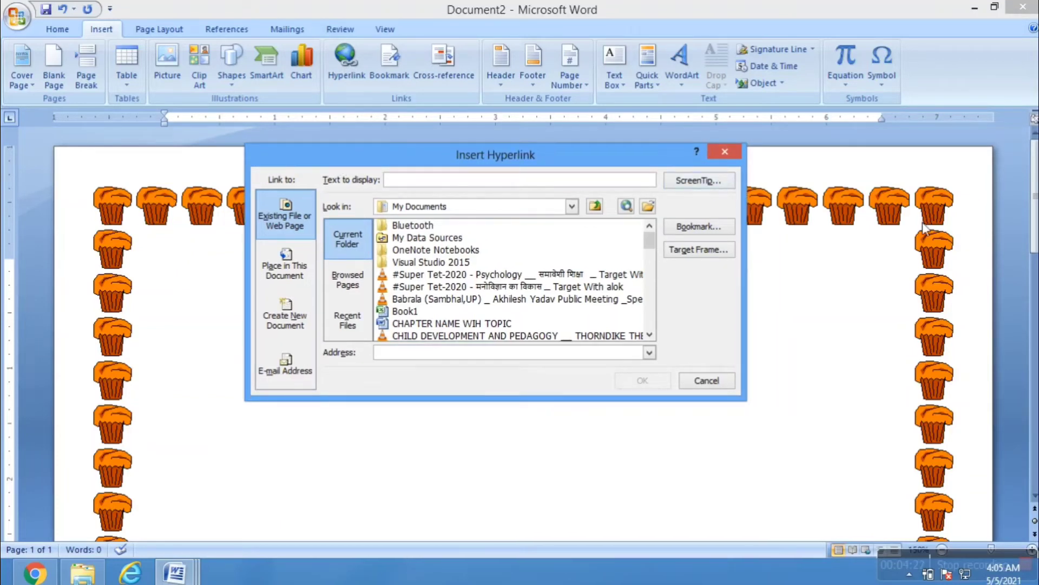
pyautogui.click(727, 153)
# - Write "Ctrl+k" at the start of the bordered page and set its font size to 72
pyautogui.write('Ct')
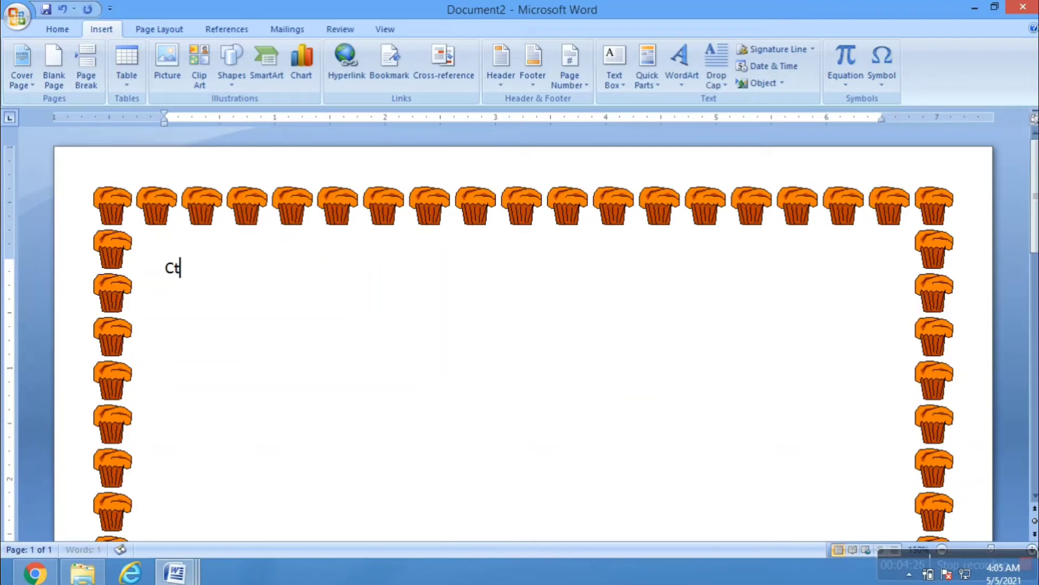
pyautogui.write('rl+k')
pyautogui.moveTo(221, 300); pyautogui.dragTo(139, 238)
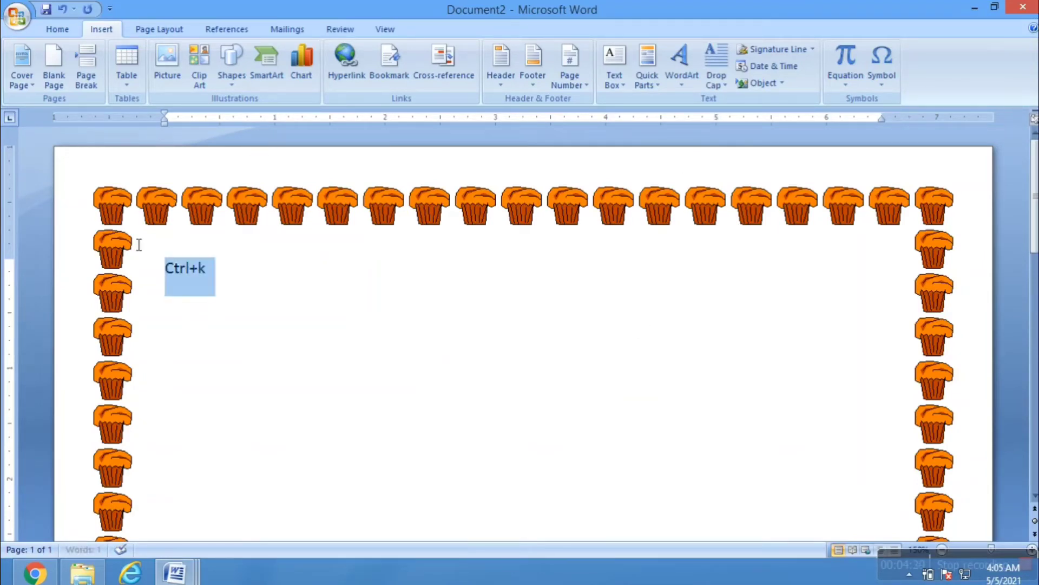
pyautogui.click(58, 28)
pyautogui.click(255, 55)
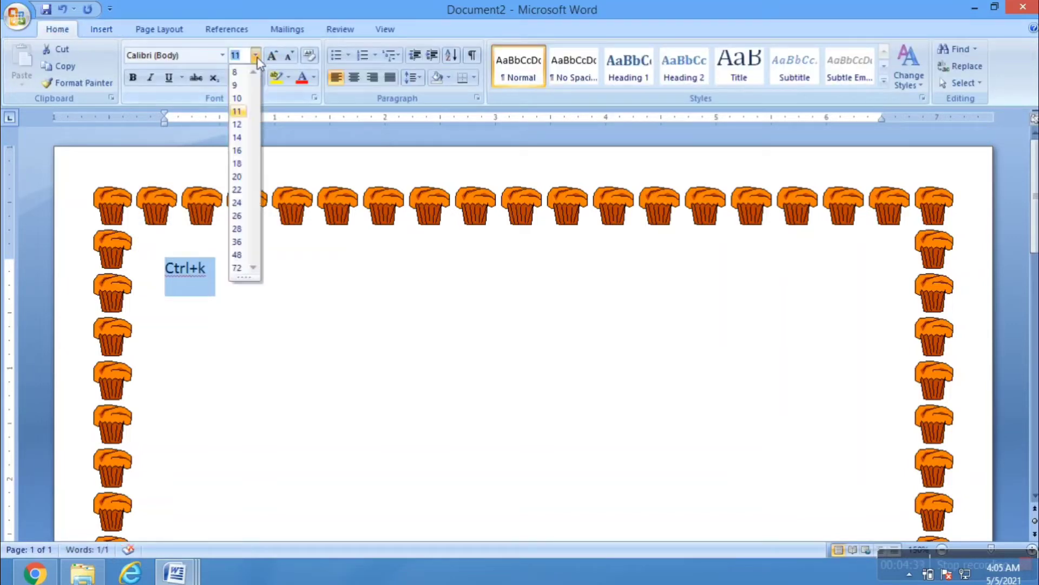
pyautogui.click(236, 269)
pyautogui.click(512, 410)
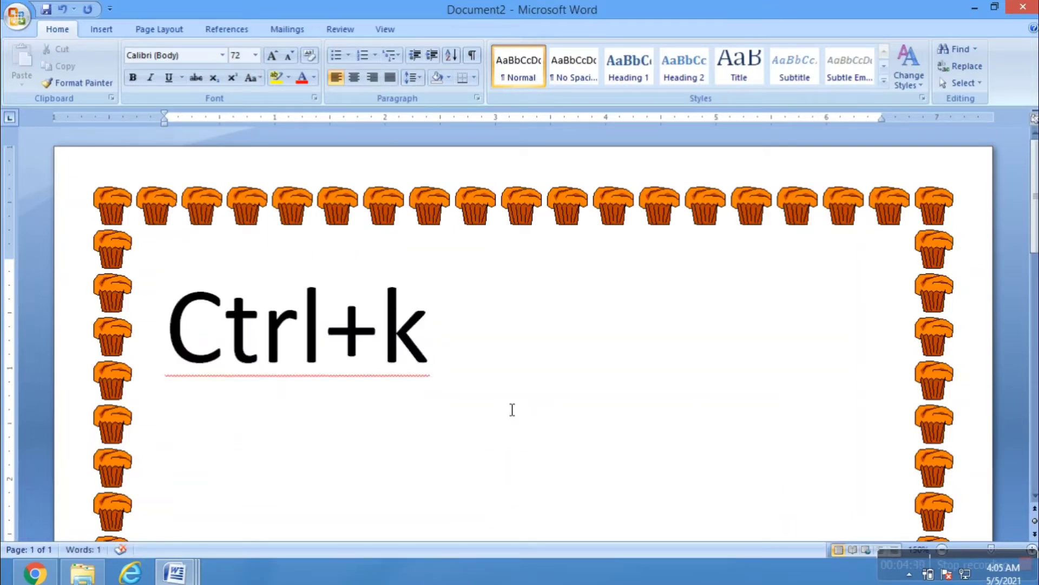
# - Delete the "Ctrl+k" text from the page
pyautogui.press('BackSpace')
pyautogui.press('BackSpace')
pyautogui.press('BackSpace')
pyautogui.press('BackSpace')
pyautogui.press('BackSpace')
pyautogui.press('BackSpace')
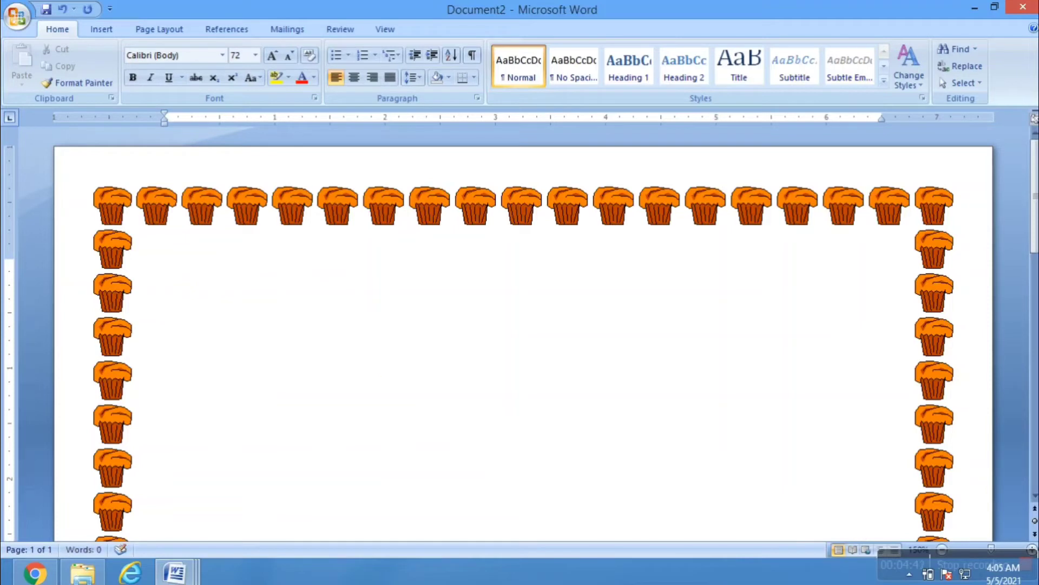
# - Start inserting a hyperlink to an existing file and choose the ATT image in the Desktop folder as its target
pyautogui.click(100, 30)
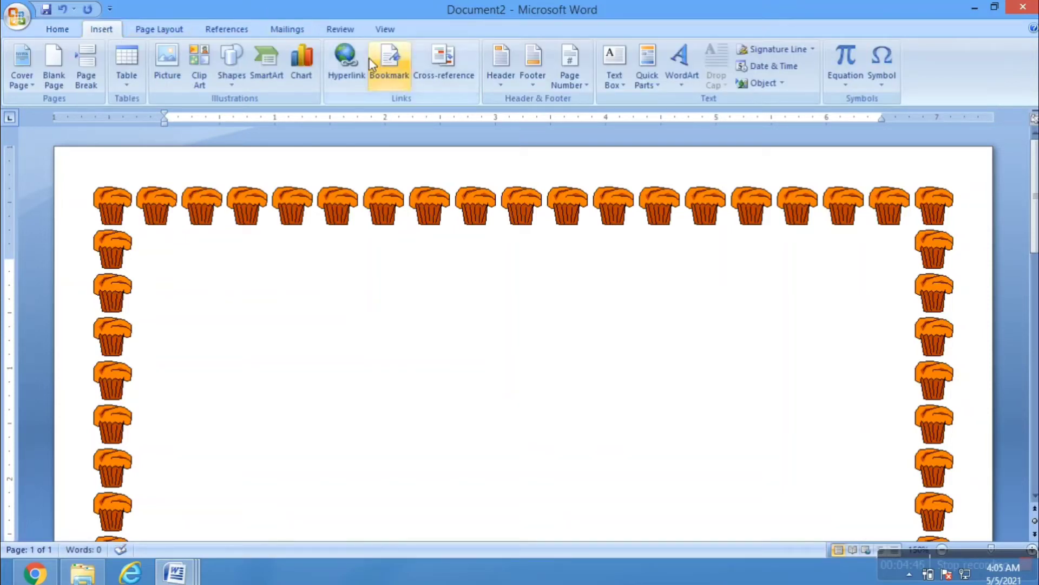
pyautogui.click(347, 62)
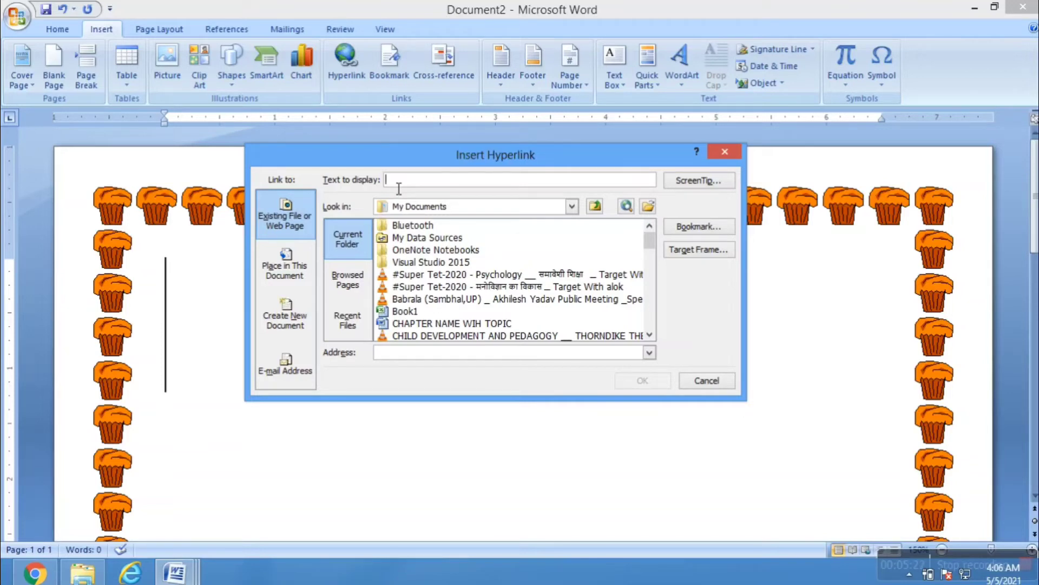
pyautogui.write('C')
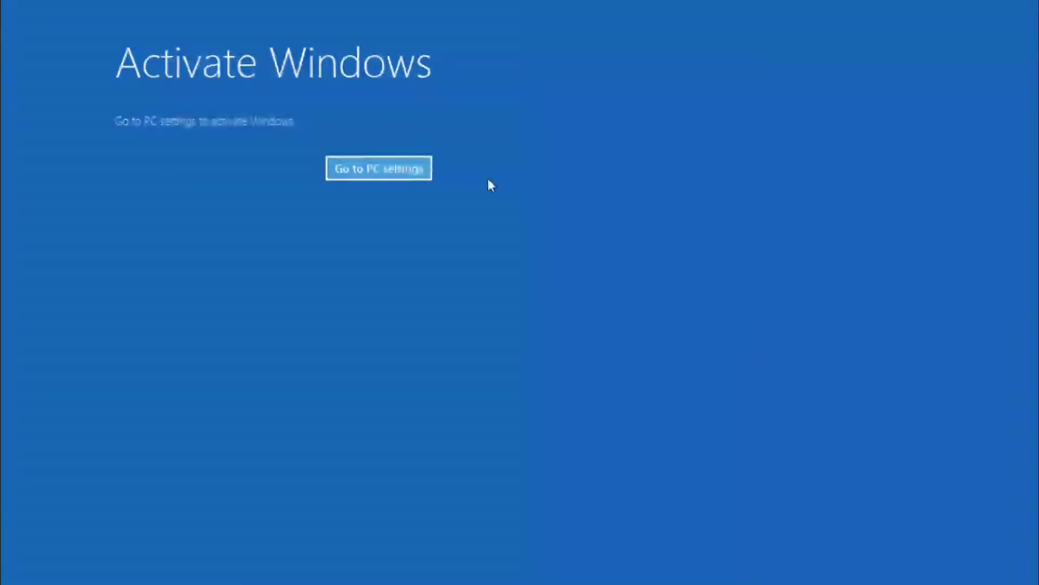
pyautogui.click(371, 158)
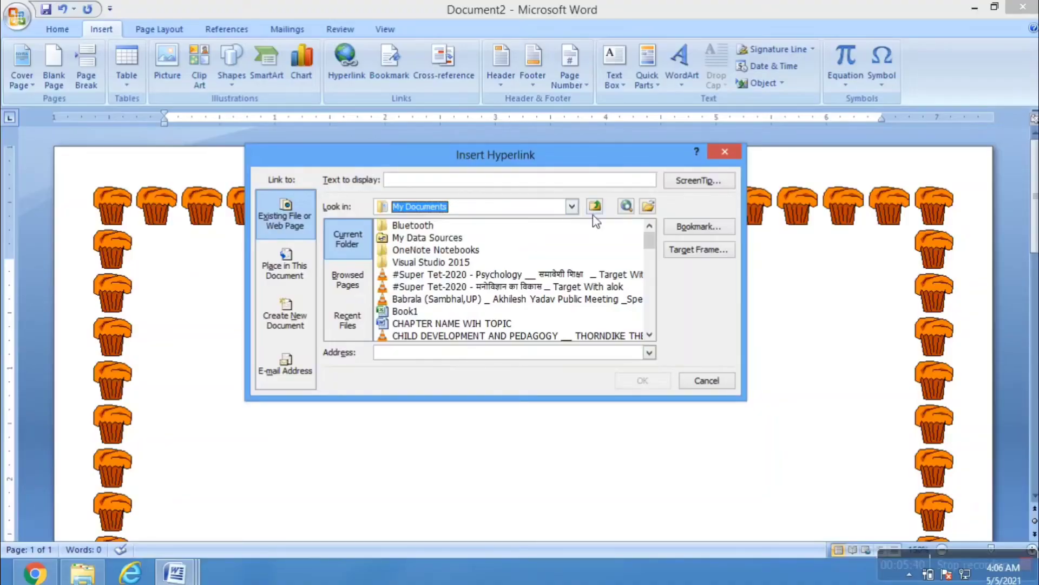
pyautogui.click(572, 207)
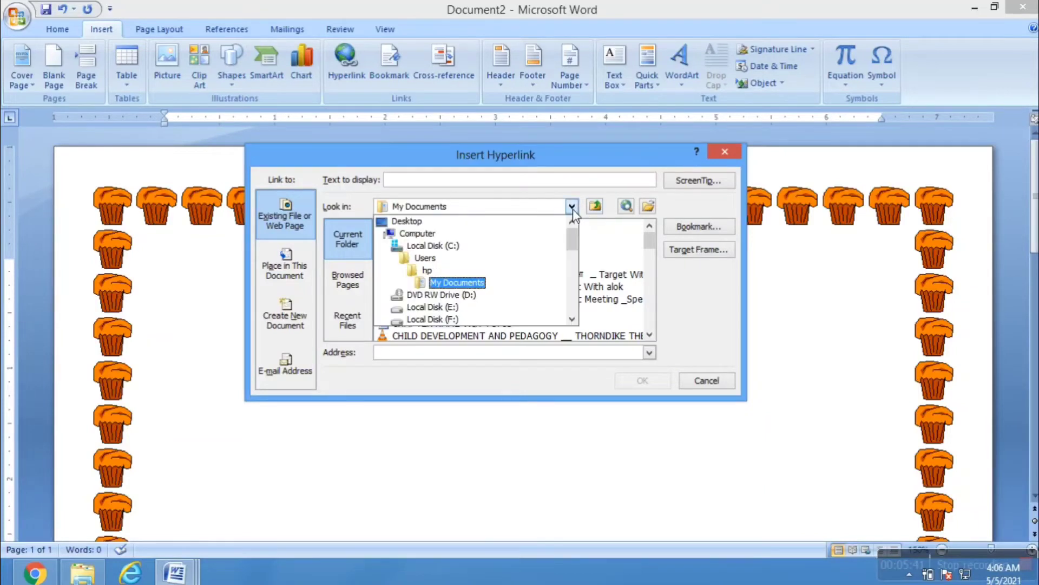
pyautogui.click(414, 221)
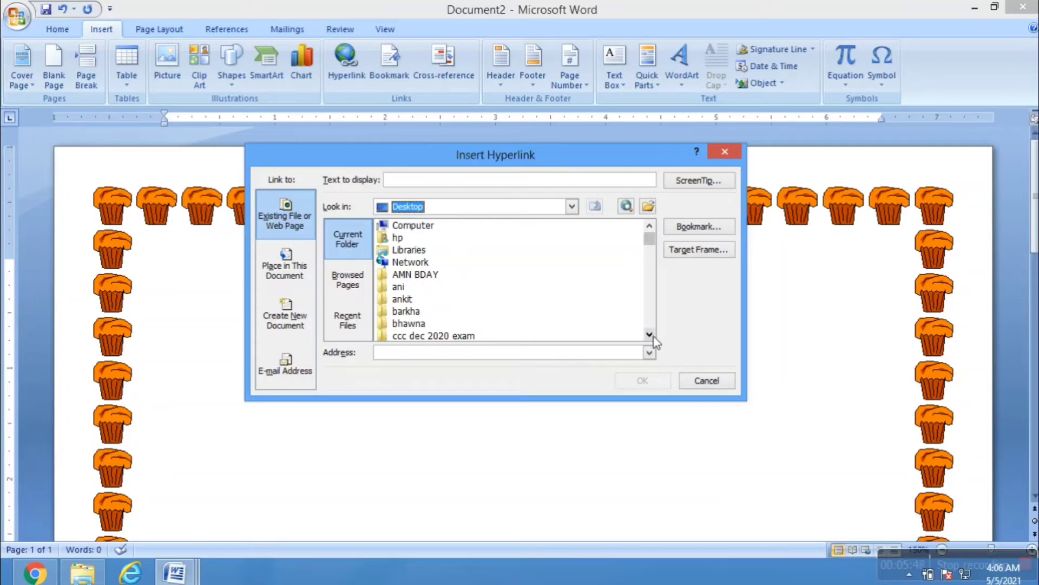
pyautogui.moveTo(653, 336); pyautogui.dragTo(652, 336)
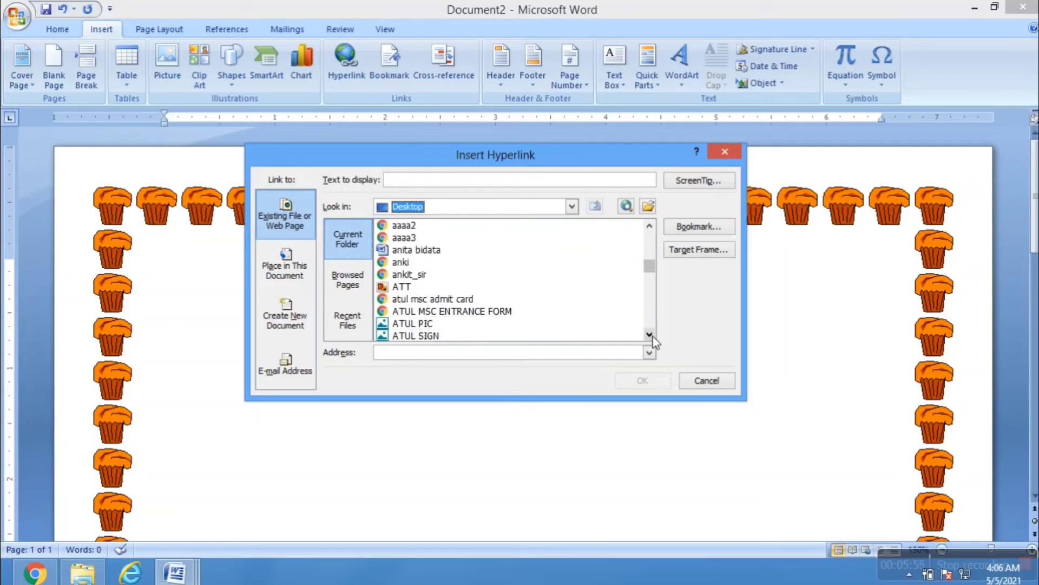
pyautogui.click(415, 287)
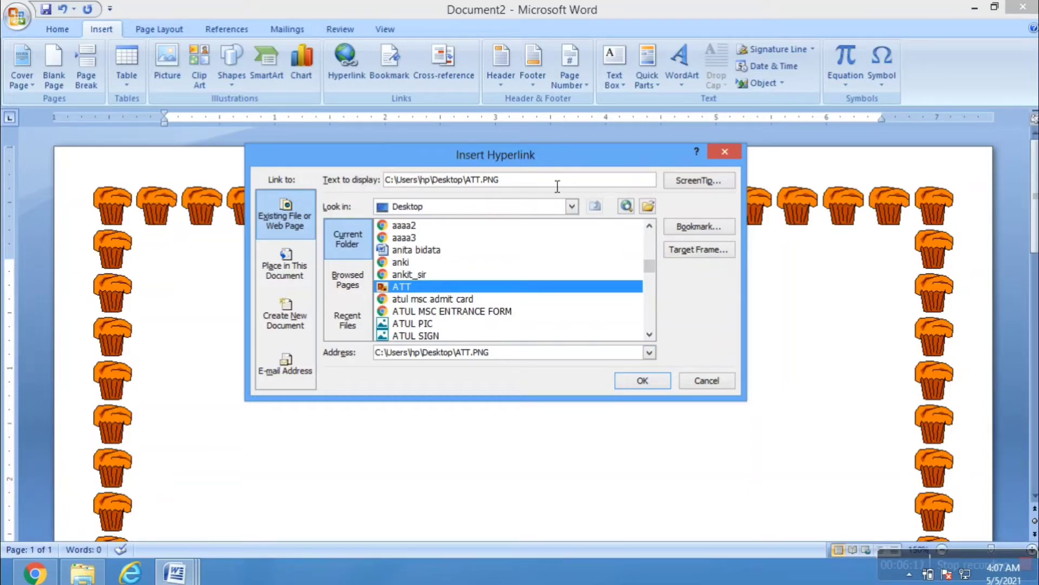
# - Replace the link's display text with "Click here for attendance" and insert the hyperlink
pyautogui.moveTo(557, 184); pyautogui.dragTo(386, 179)
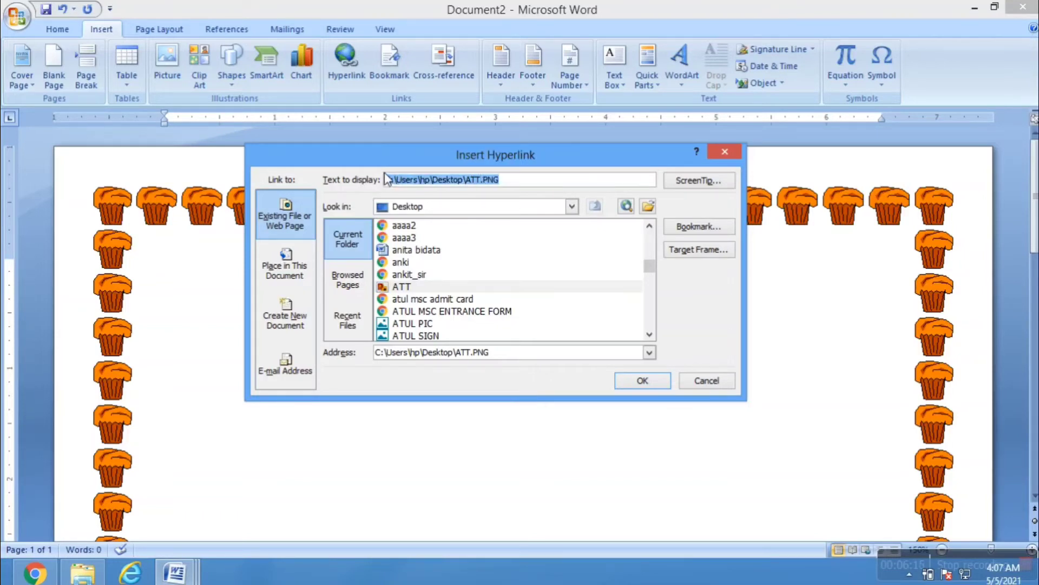
pyautogui.press('BackSpace')
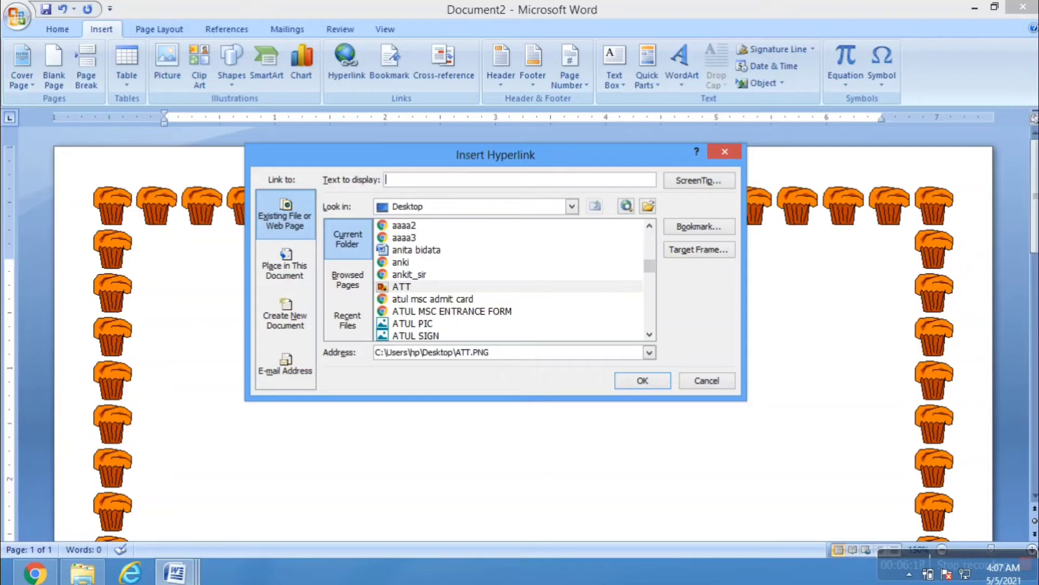
pyautogui.write('C')
pyautogui.press('BackSpace')
pyautogui.write('k here for attendance')
pyautogui.click(666, 384)
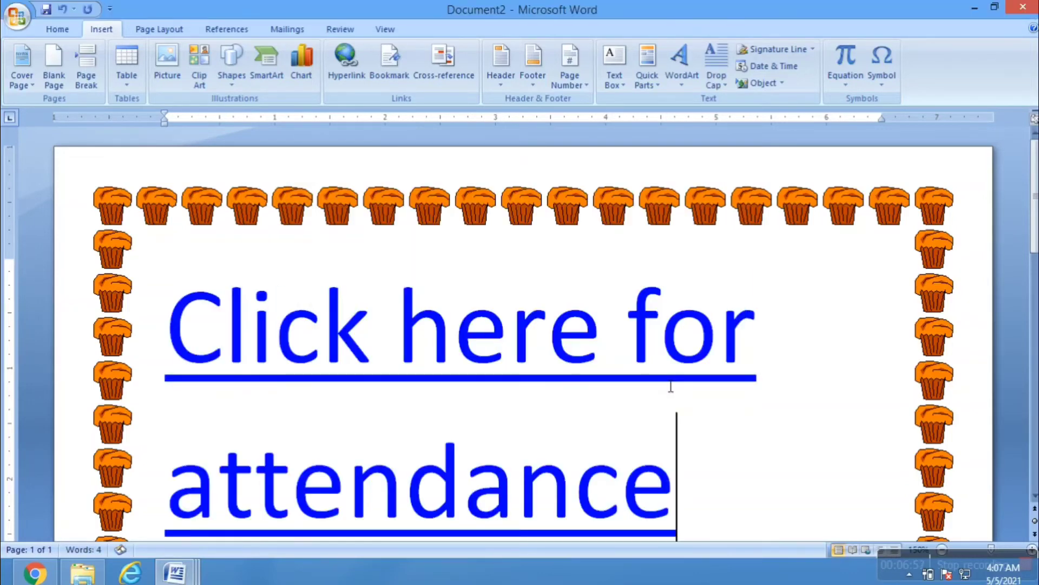
# - Set the font size of the "Click here for attendance" hyperlink to 18
pyautogui.moveTo(710, 455); pyautogui.dragTo(165, 325)
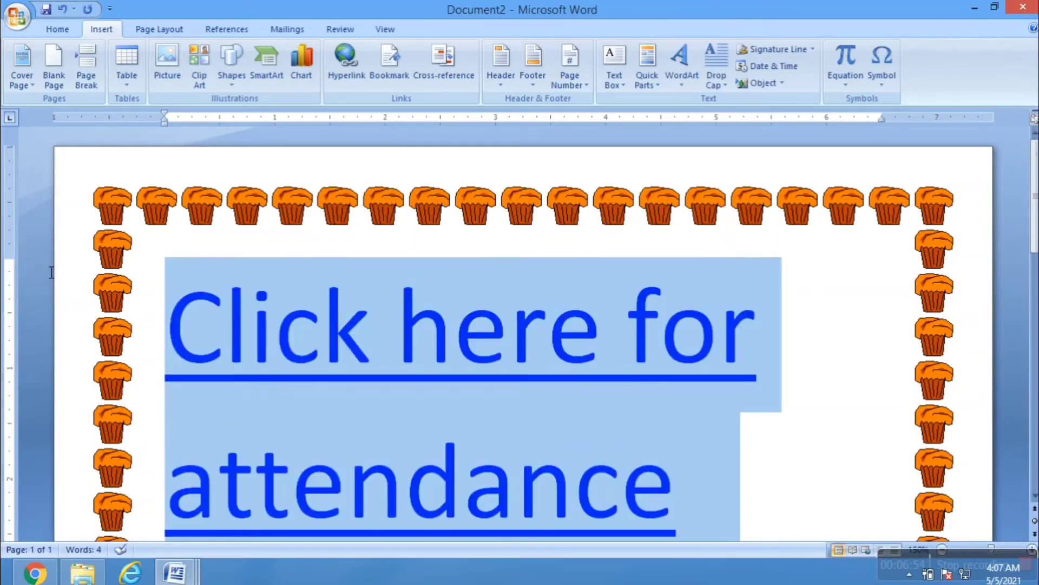
pyautogui.click(57, 30)
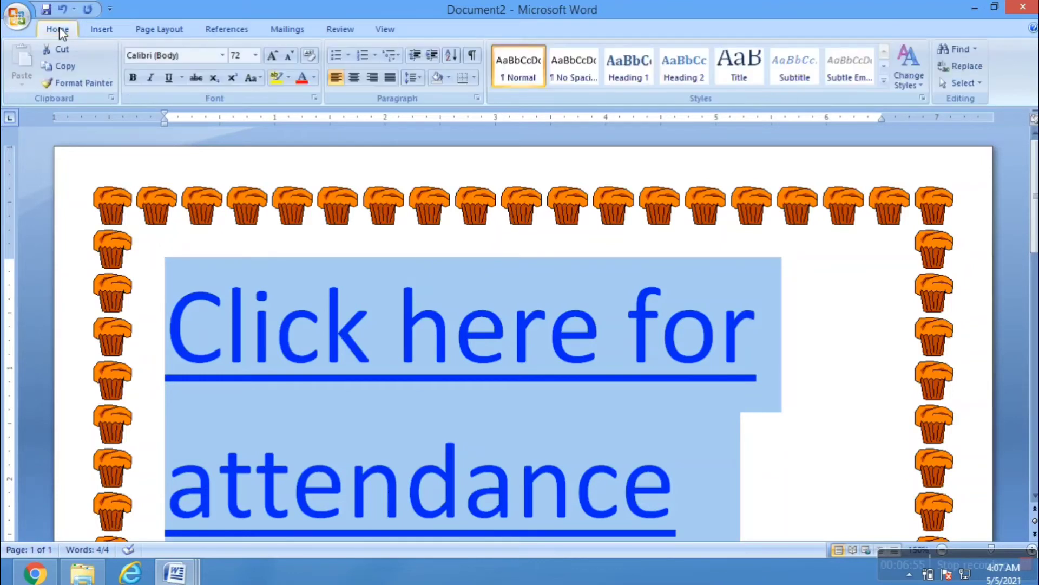
pyautogui.click(256, 55)
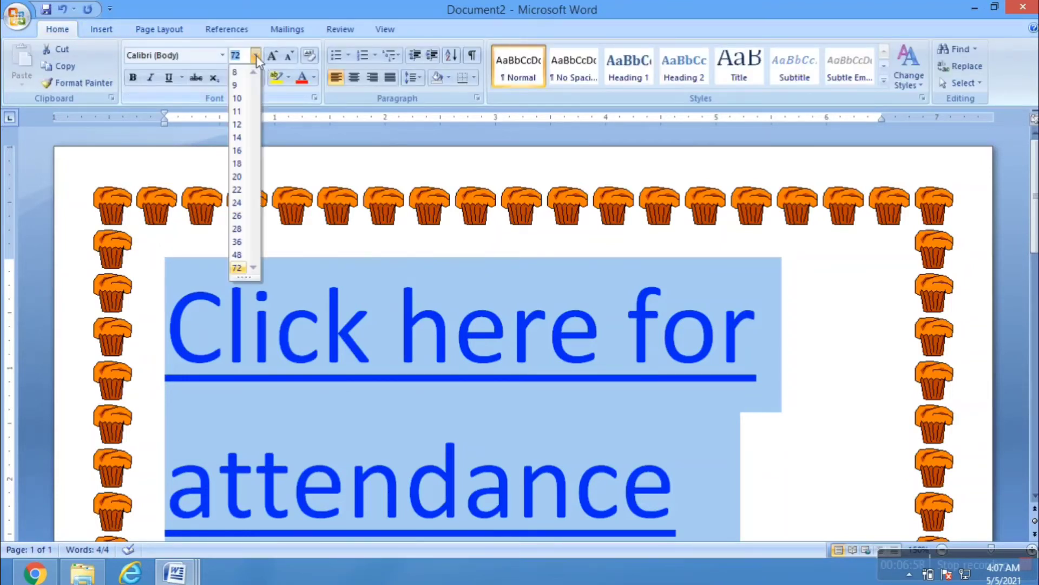
pyautogui.click(236, 162)
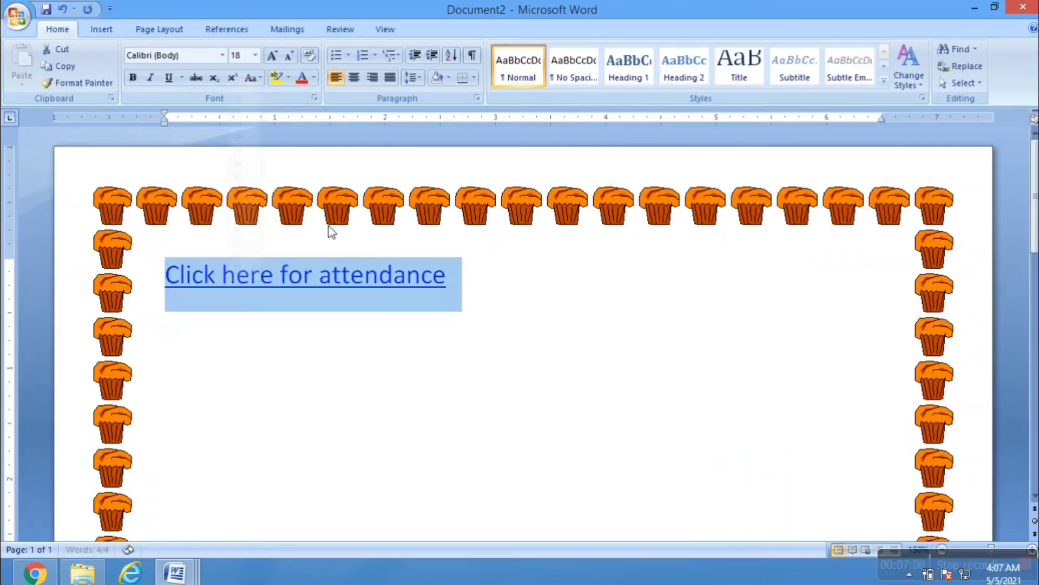
pyautogui.click(557, 375)
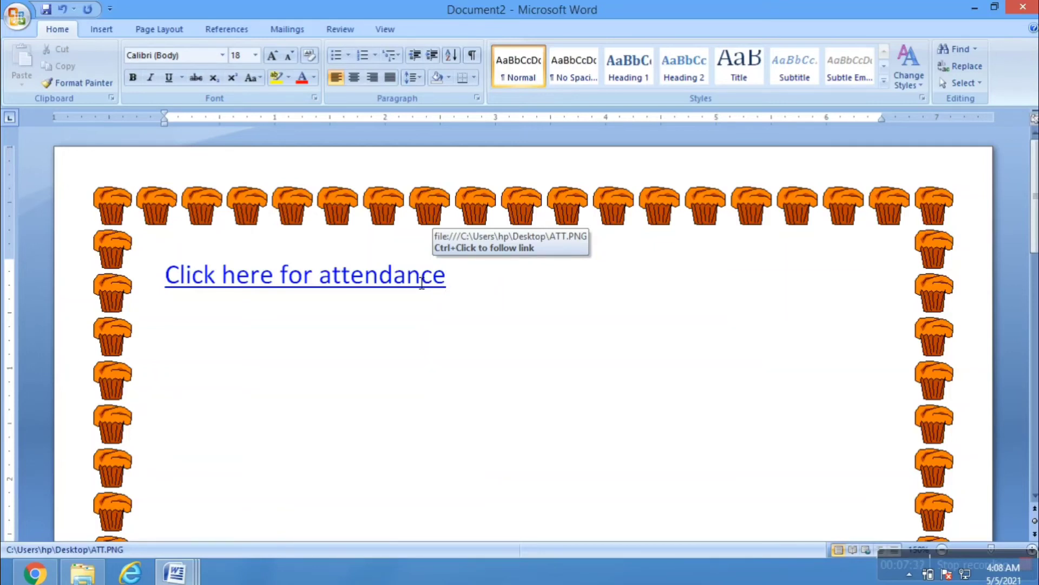
# - Follow the "Click here for attendance" hyperlink and allow the linked ATT image to open despite the security notice
pyautogui.click(381, 277)
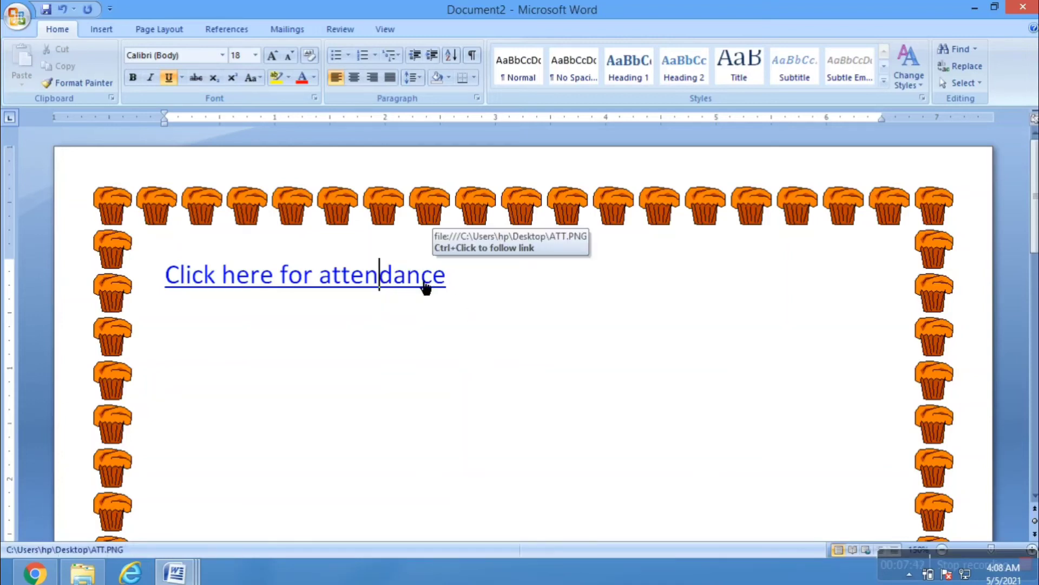
pyautogui.keyDown('ctrl'); pyautogui.click(309, 289); pyautogui.keyUp('ctrl')
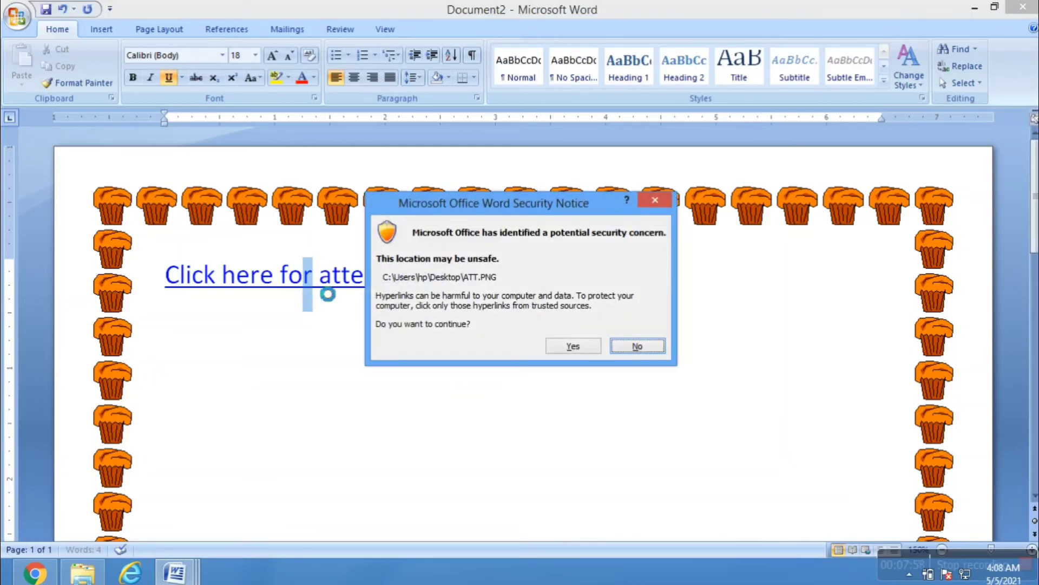
pyautogui.click(596, 347)
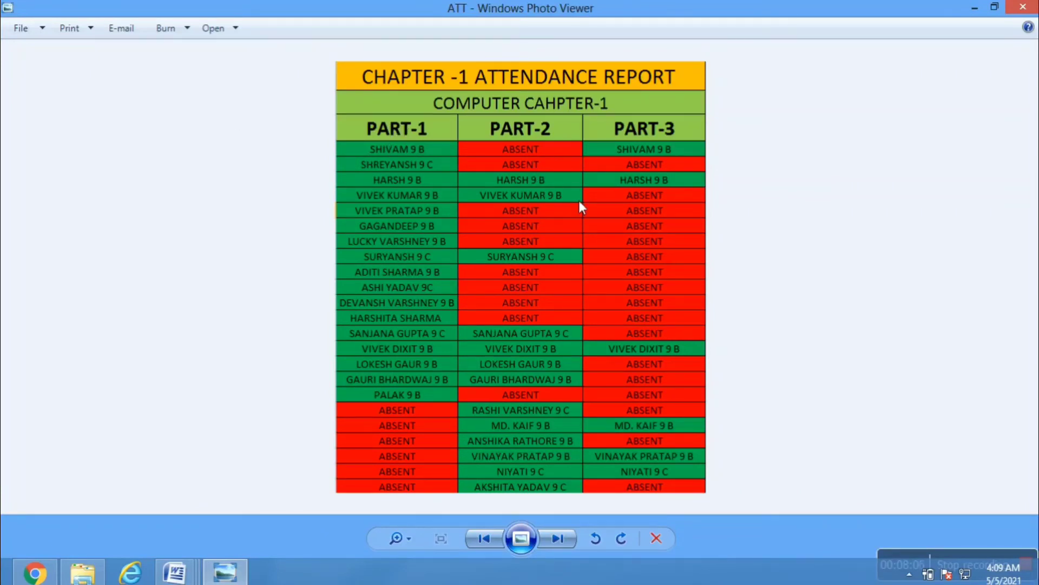
# - Examine the attendance report image up close, and close it to return to the end of the hyperlink line in the document
pyautogui.scroll(2, 597, 288)
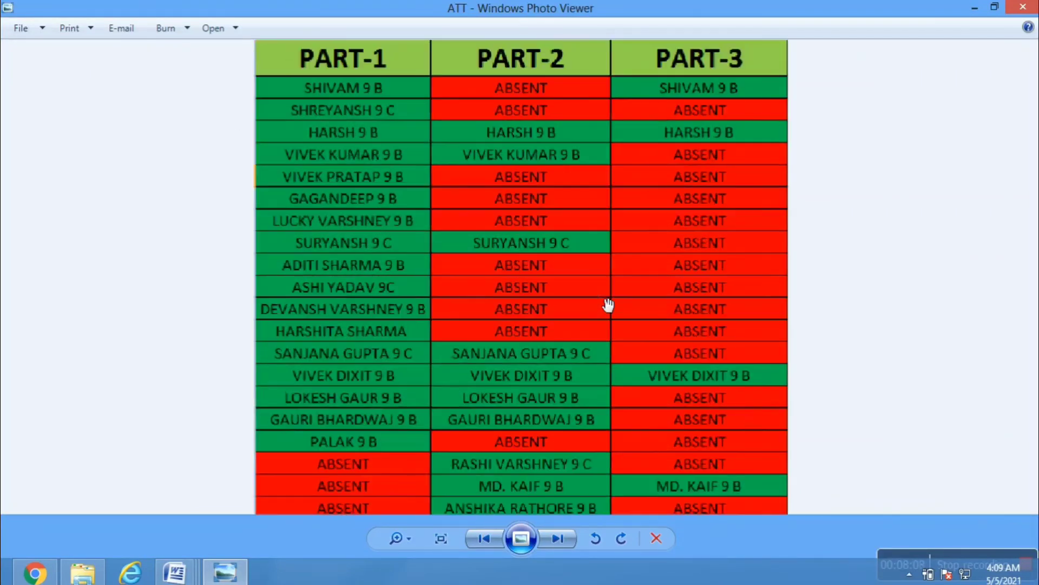
pyautogui.scroll(-2, 597, 288)
pyautogui.scroll(3, 597, 288)
pyautogui.scroll(-3, 597, 288)
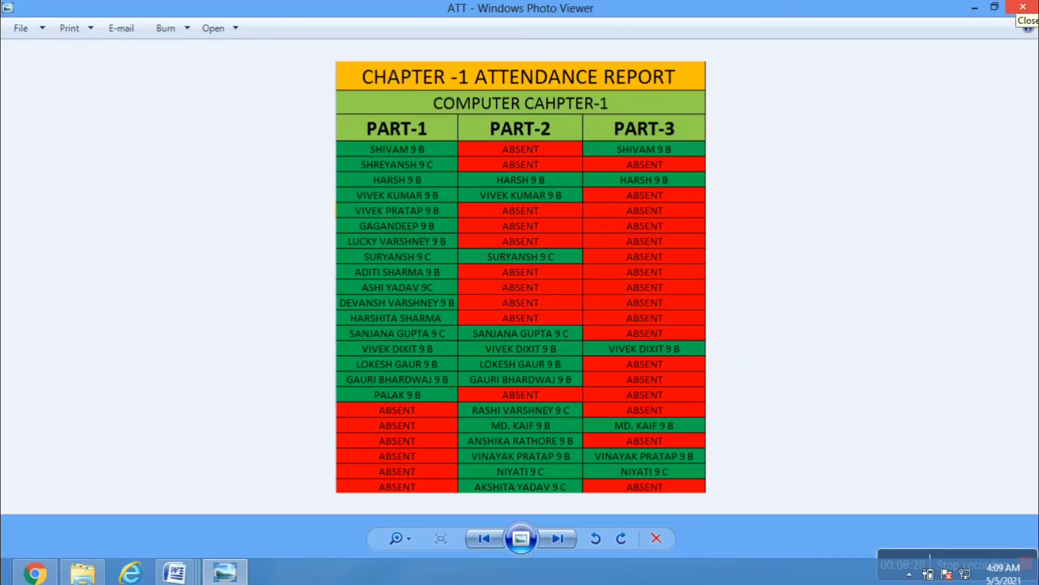
pyautogui.click(1023, 7)
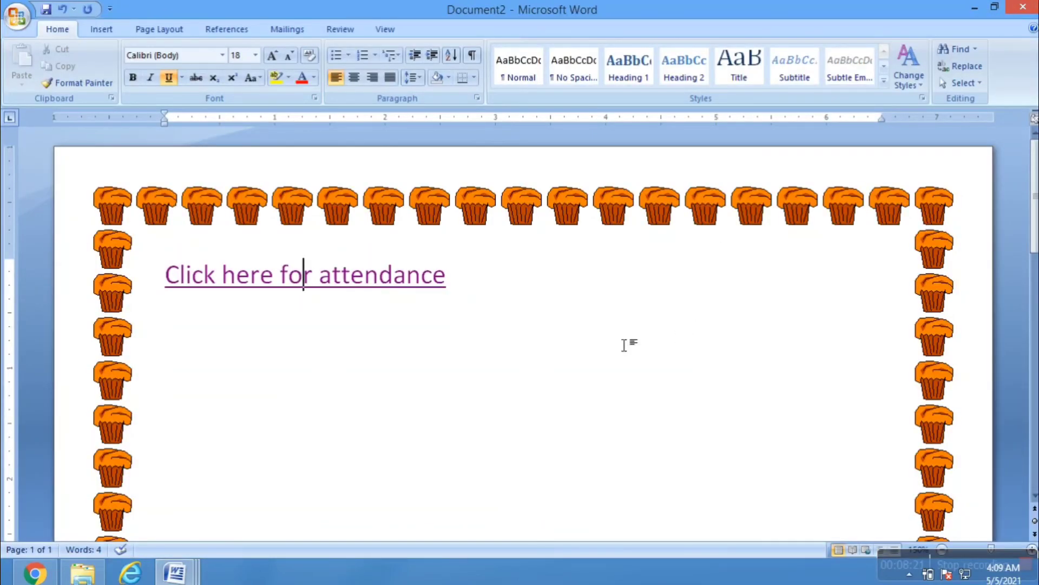
pyautogui.click(551, 295)
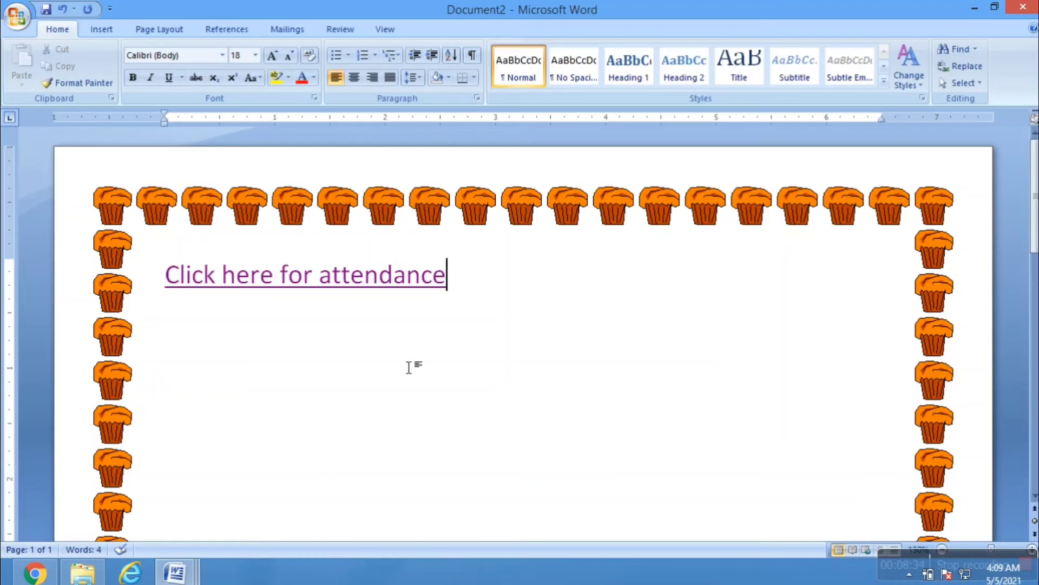
# - Reopen the ATT image through the attendance hyperlink, accepting the security notice, and close it to return to the end of the link
pyautogui.keyDown('ctrl'); pyautogui.click(419, 291); pyautogui.keyUp('ctrl')
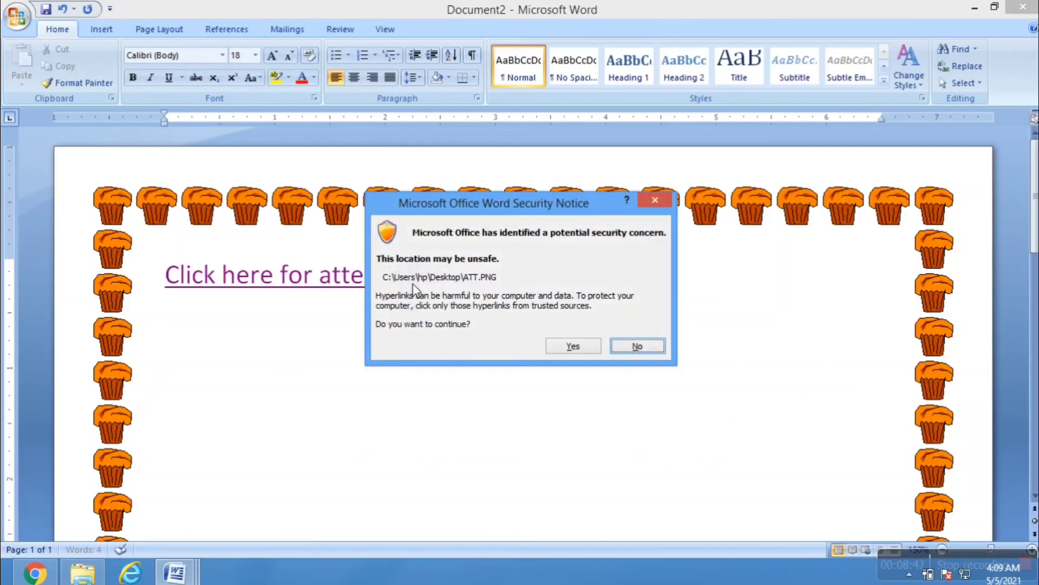
pyautogui.click(599, 352)
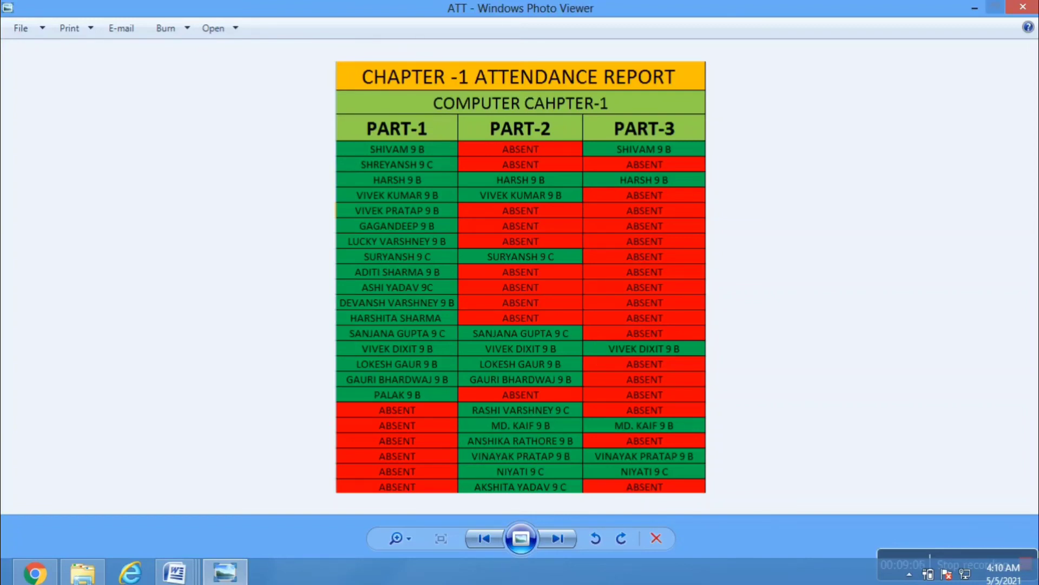
pyautogui.click(1023, 7)
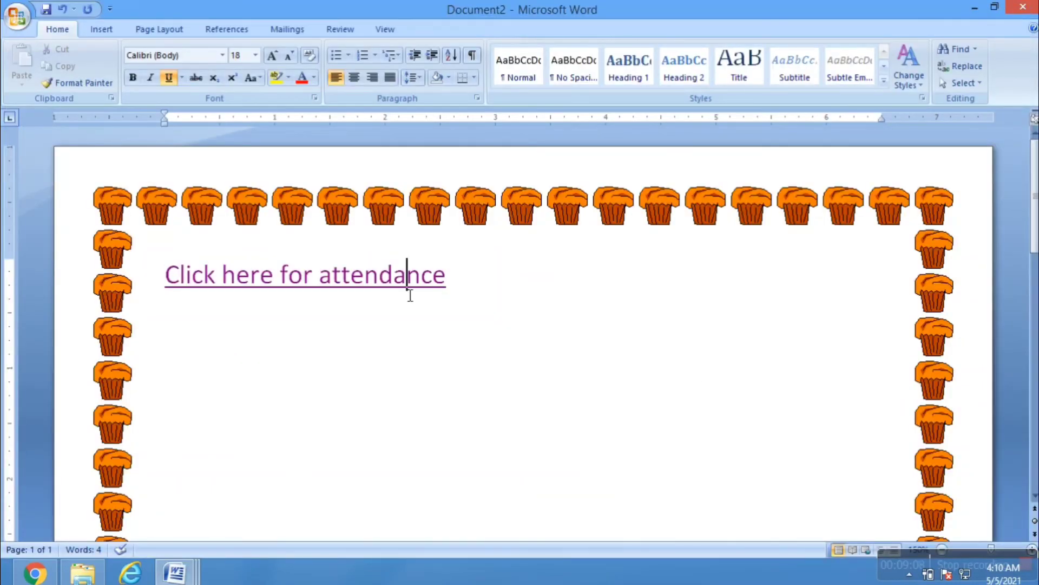
pyautogui.click(470, 284)
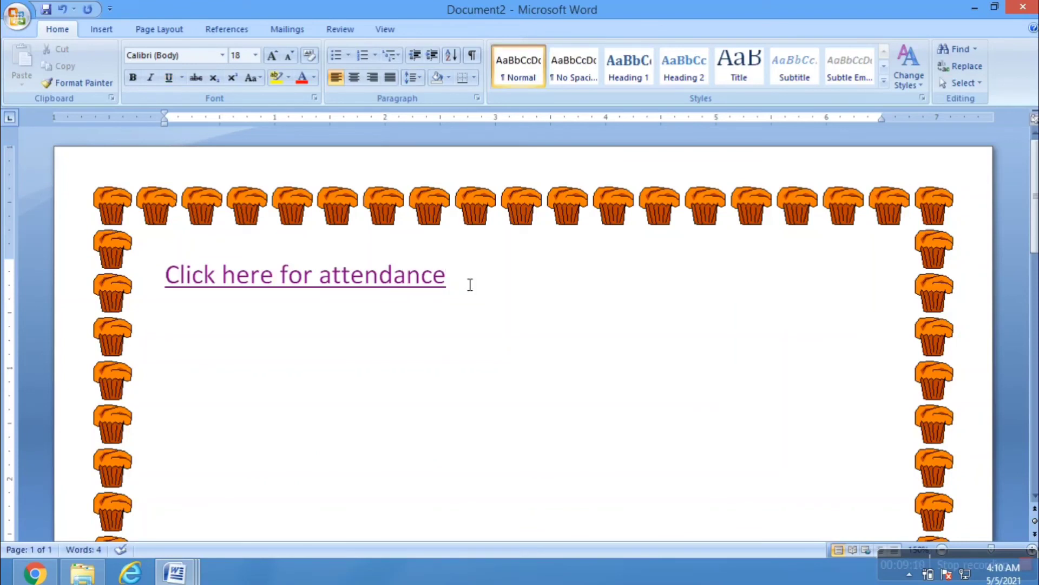